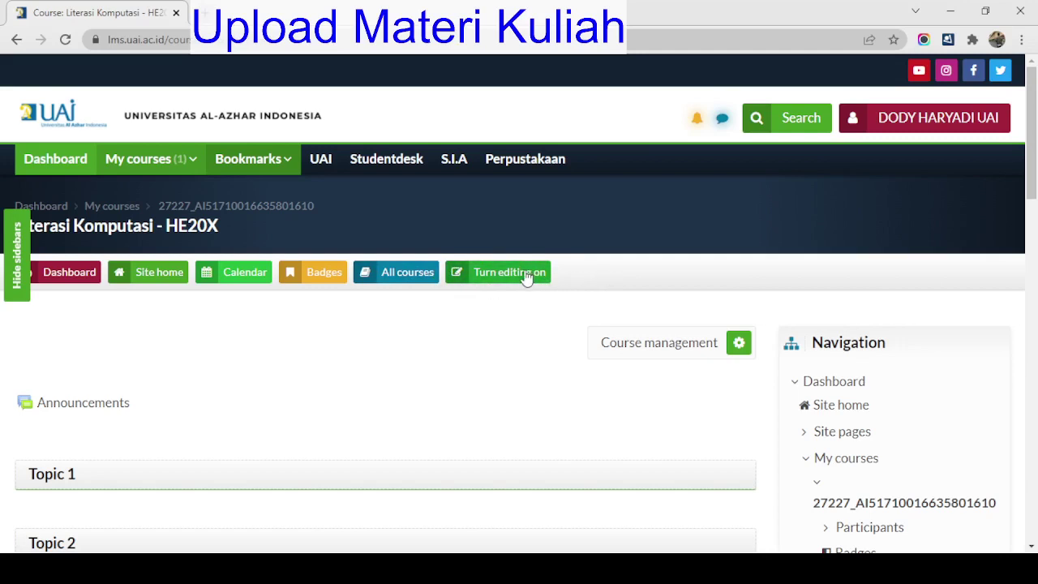
# Turn on editing mode for the Literasi Komputasi - HE20X course.
pyautogui.scroll(-1, 632, 275)
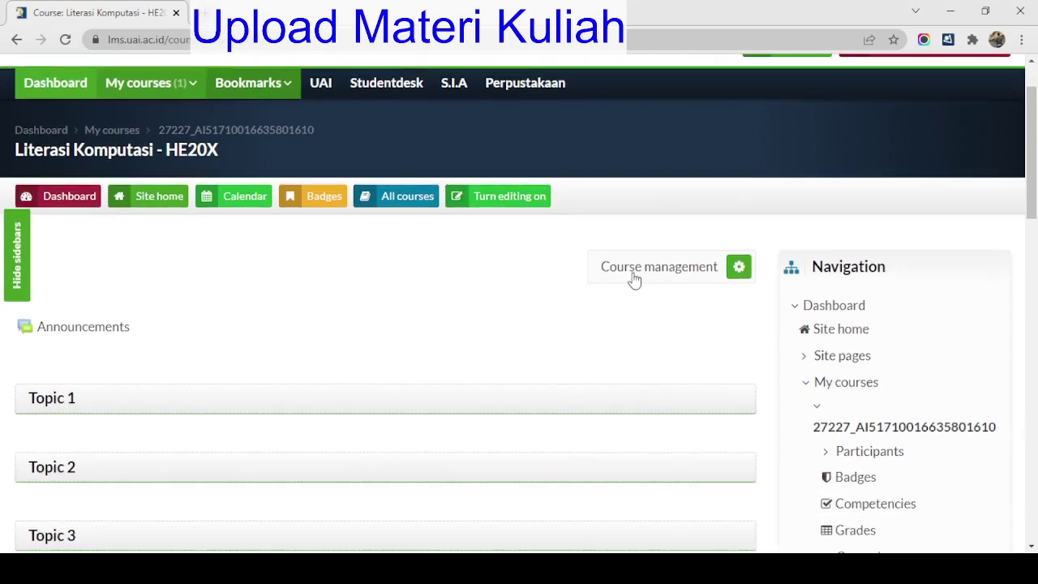
pyautogui.click(523, 203)
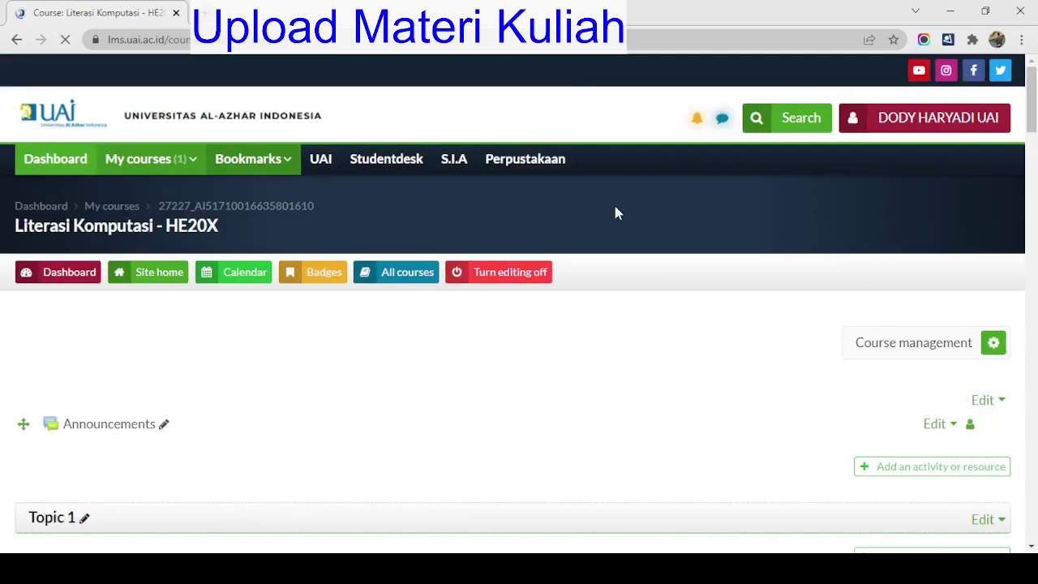
# Look through the course's topic sections and their options for adding activities or resources.
pyautogui.scroll(-3, 714, 322)
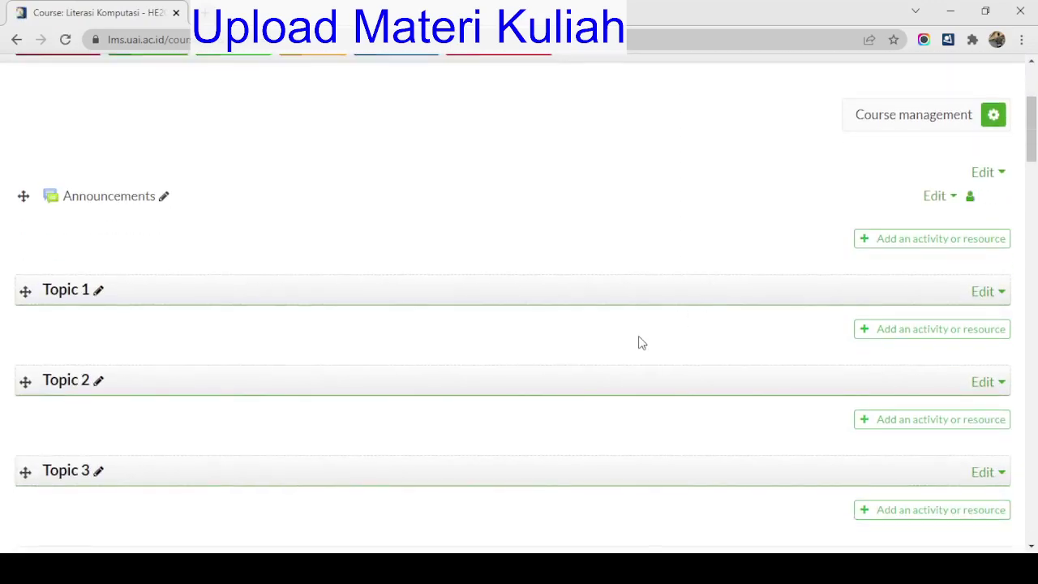
pyautogui.scroll(-1, 639, 343)
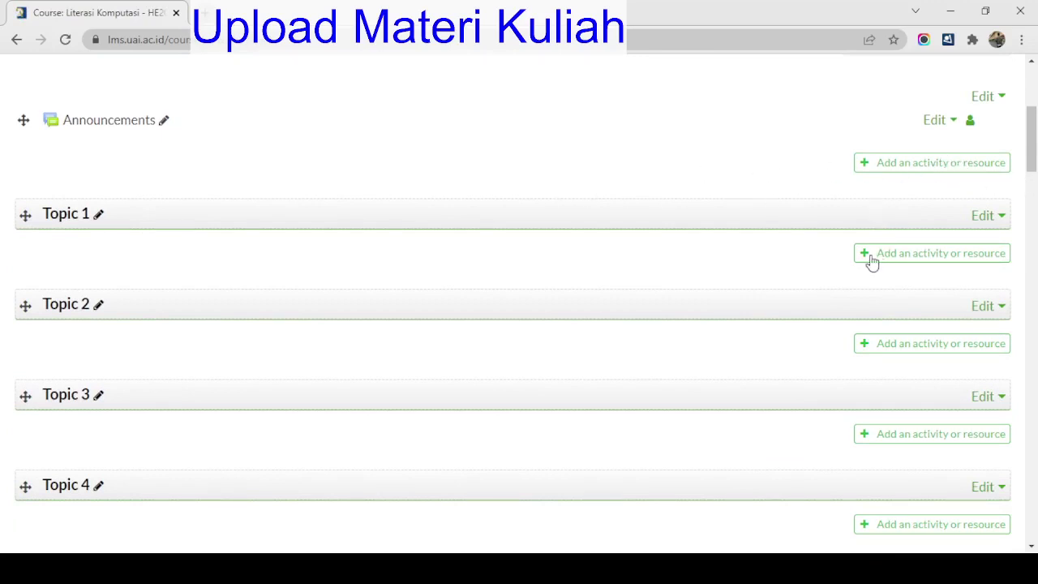
pyautogui.scroll(-1, 913, 267)
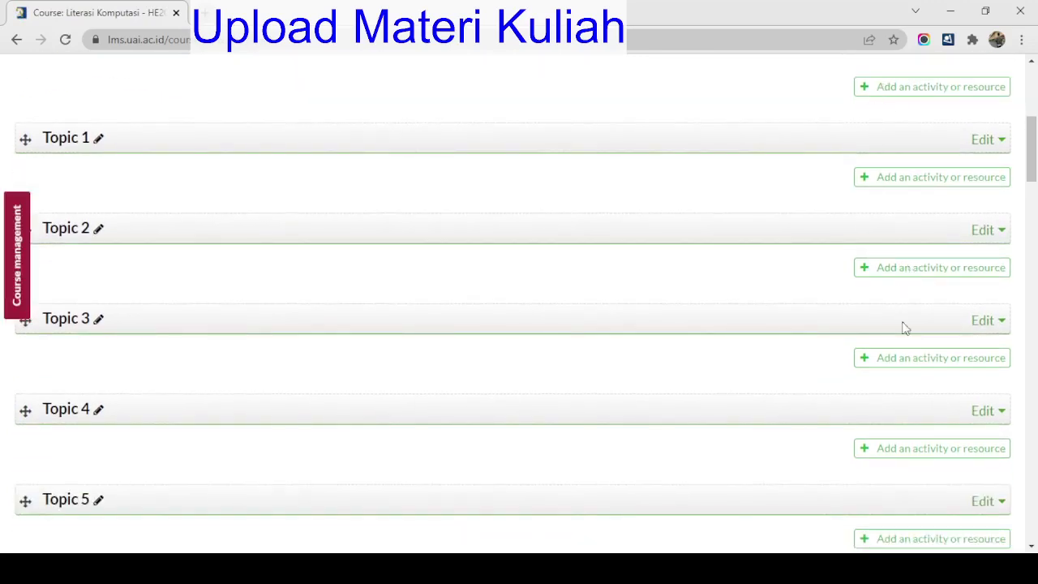
pyautogui.scroll(2, 906, 458)
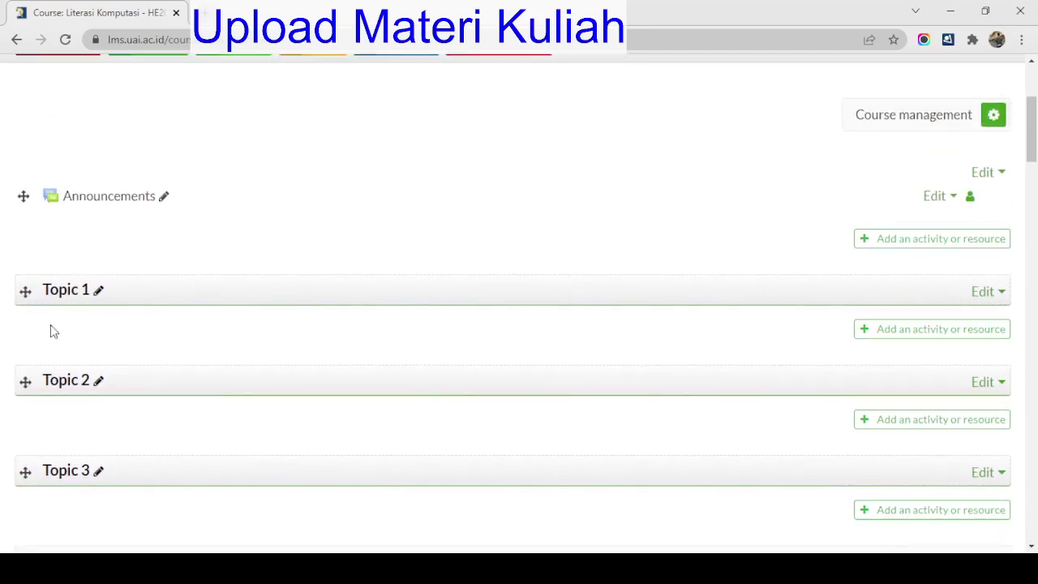
pyautogui.scroll(-18, 120, 329)
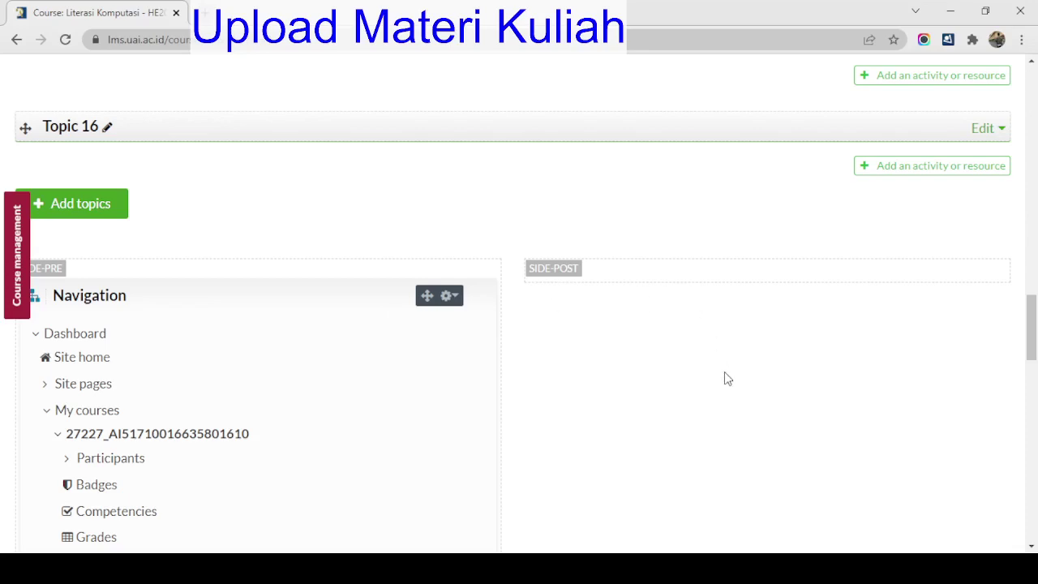
pyautogui.scroll(14, 568, 406)
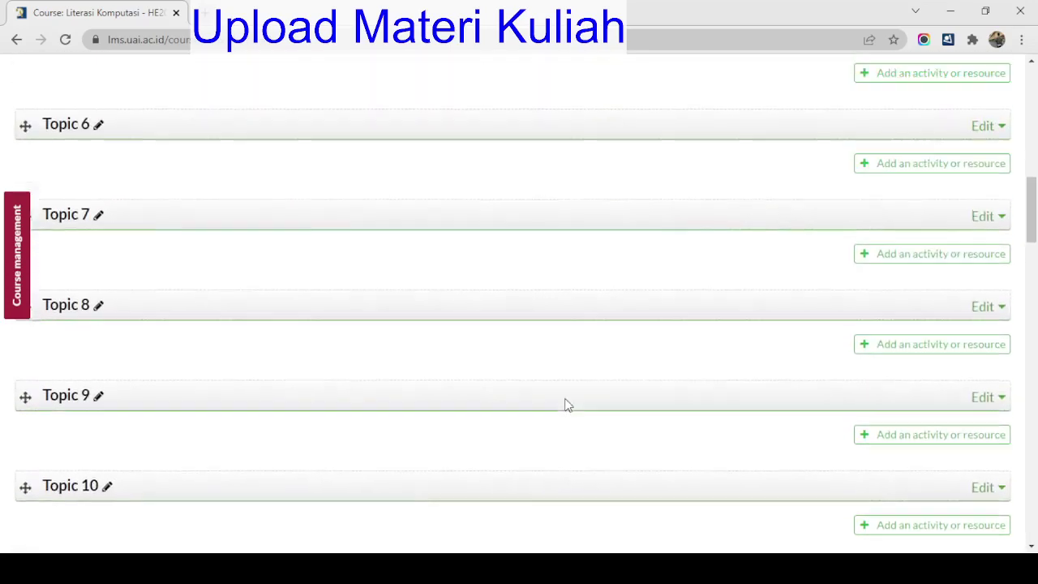
pyautogui.scroll(7, 566, 404)
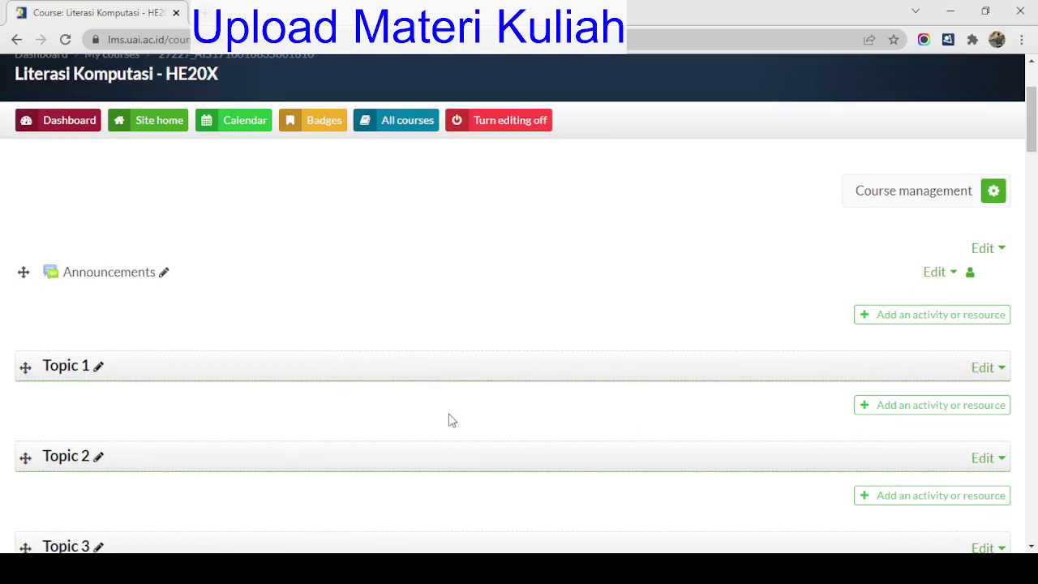
# Add a new File resource to Topic 1 and name it RPS.
pyautogui.click(959, 406)
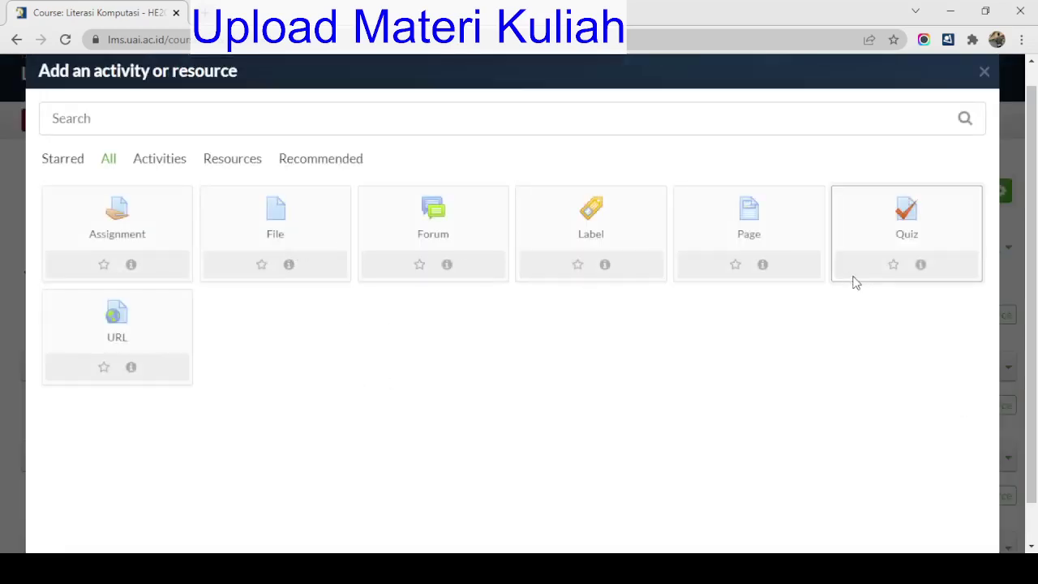
pyautogui.click(266, 234)
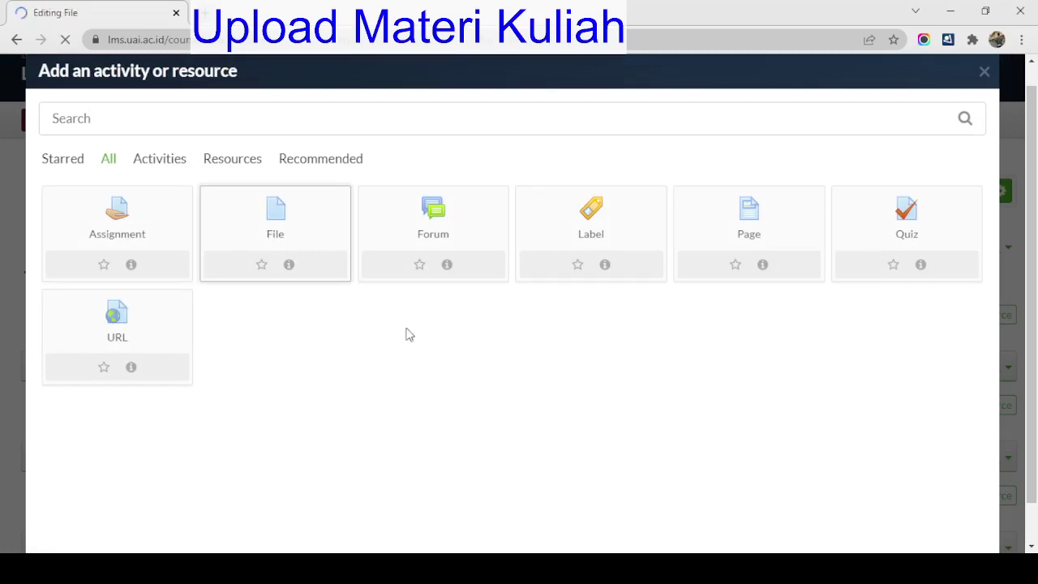
pyautogui.scroll(-3, 442, 349)
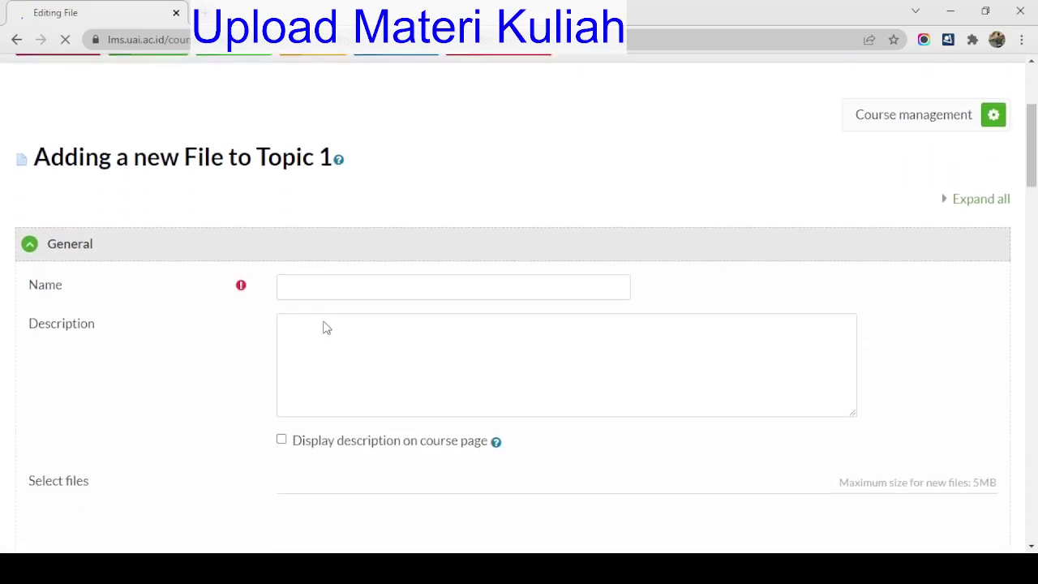
pyautogui.click(373, 278)
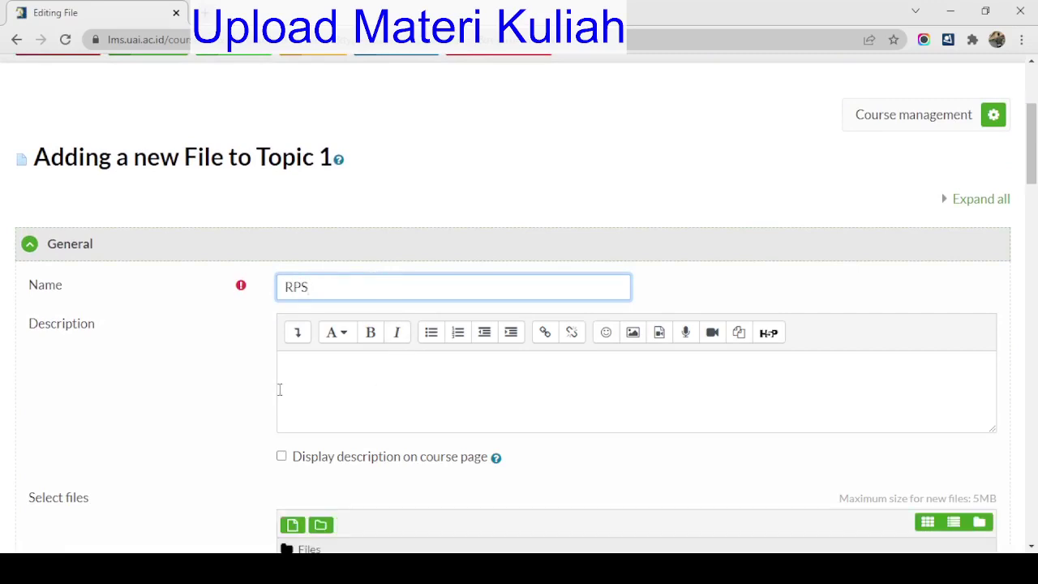
# Upload the "IP Tertinggi FST" PowerPoint file into the RPS resource's file area.
pyautogui.scroll(-3, 180, 404)
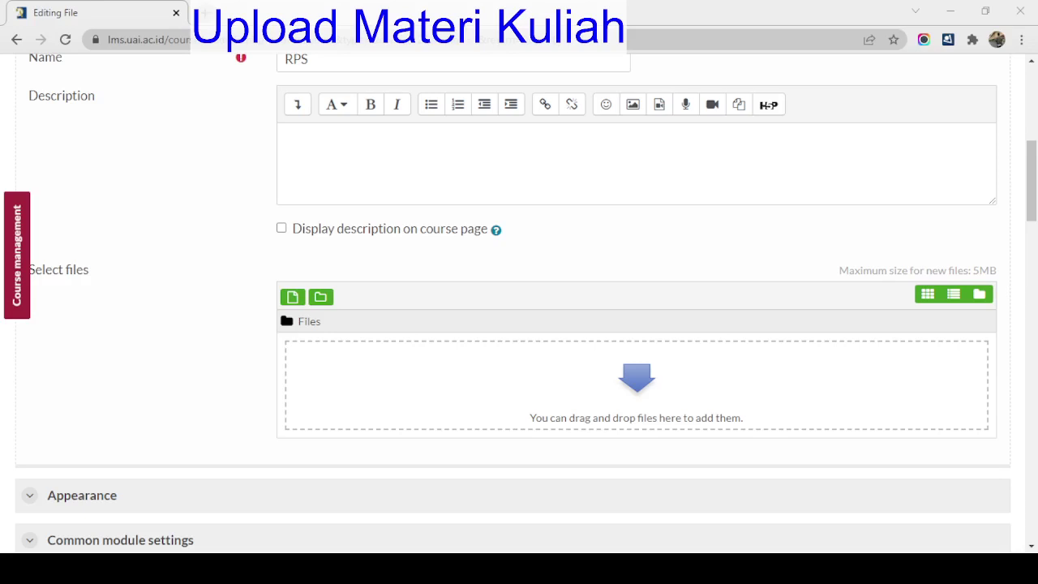
pyautogui.moveTo(519, 583); pyautogui.dragTo(431, 406)
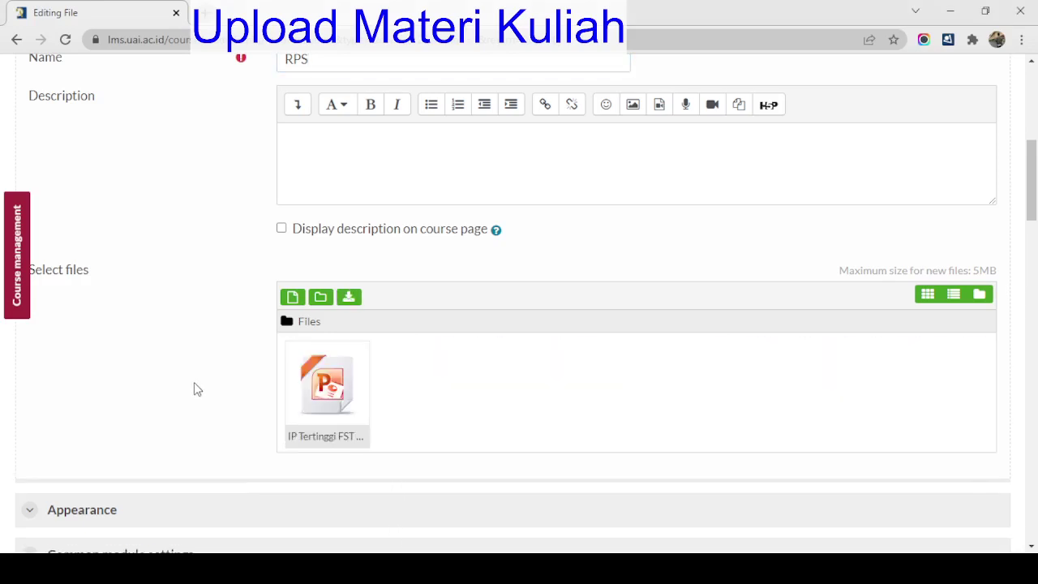
# Set completion tracking to "Show activity as complete when conditions are met" with student viewing required, and save the resource, returning to the course.
pyautogui.scroll(-5, 195, 388)
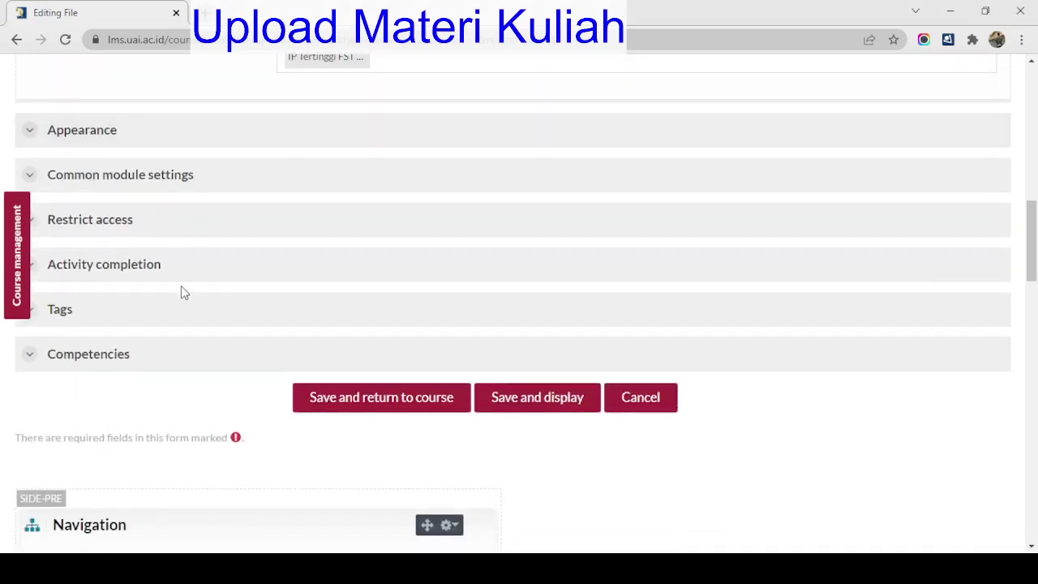
pyautogui.click(135, 264)
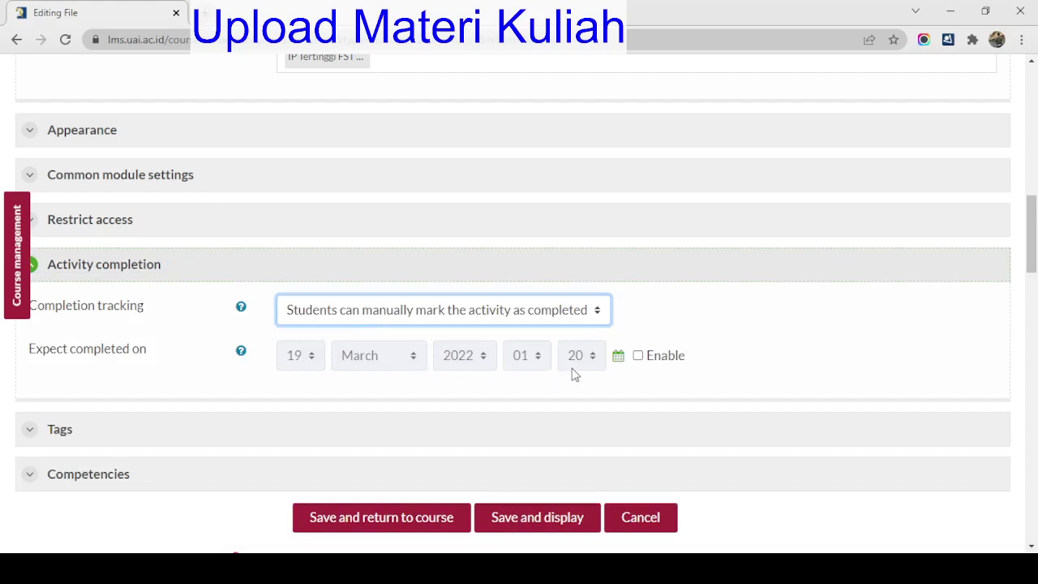
pyautogui.press('Down')
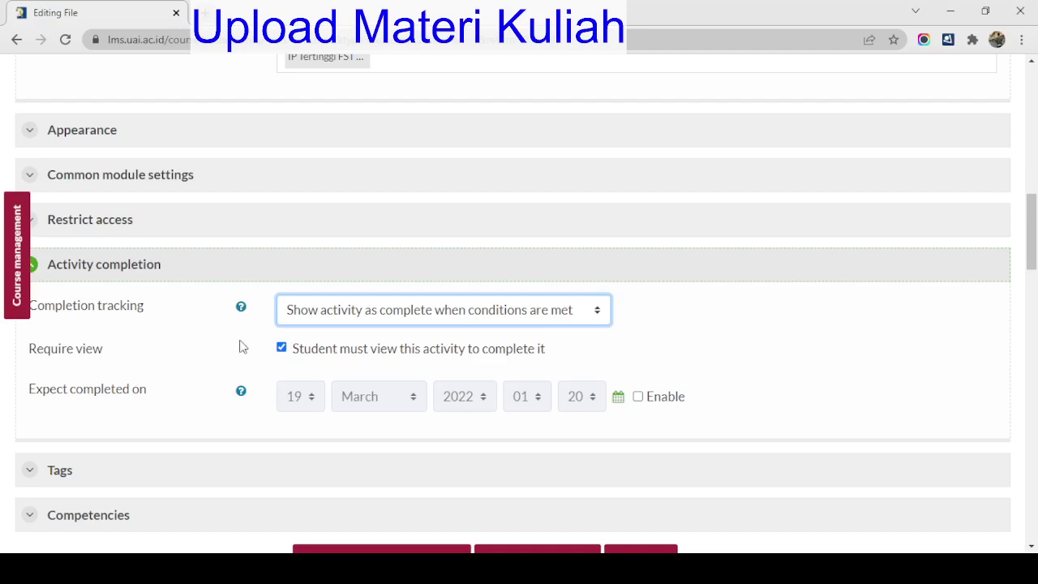
pyautogui.scroll(-1, 909, 352)
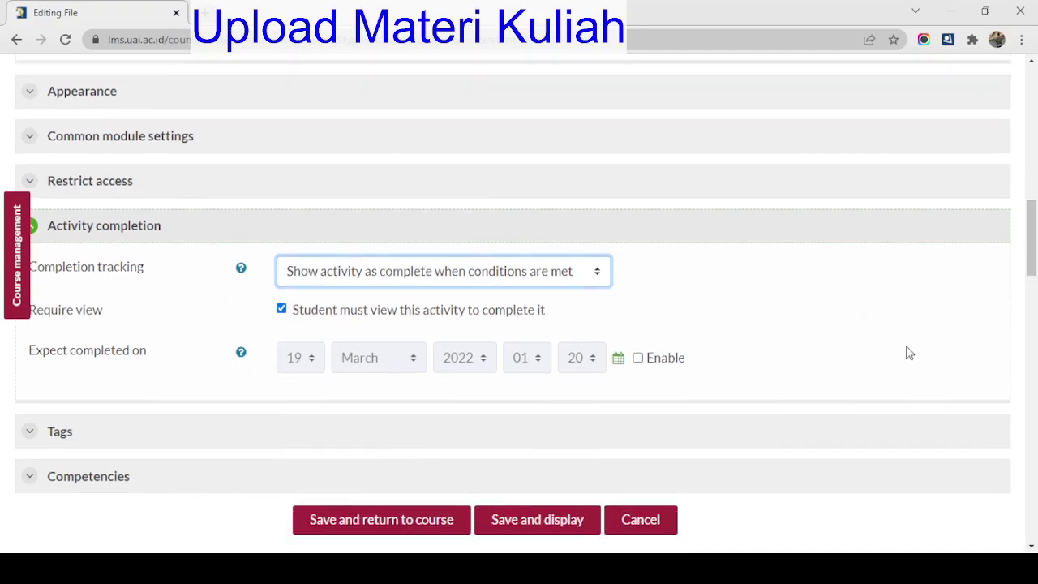
pyautogui.scroll(-3, 909, 353)
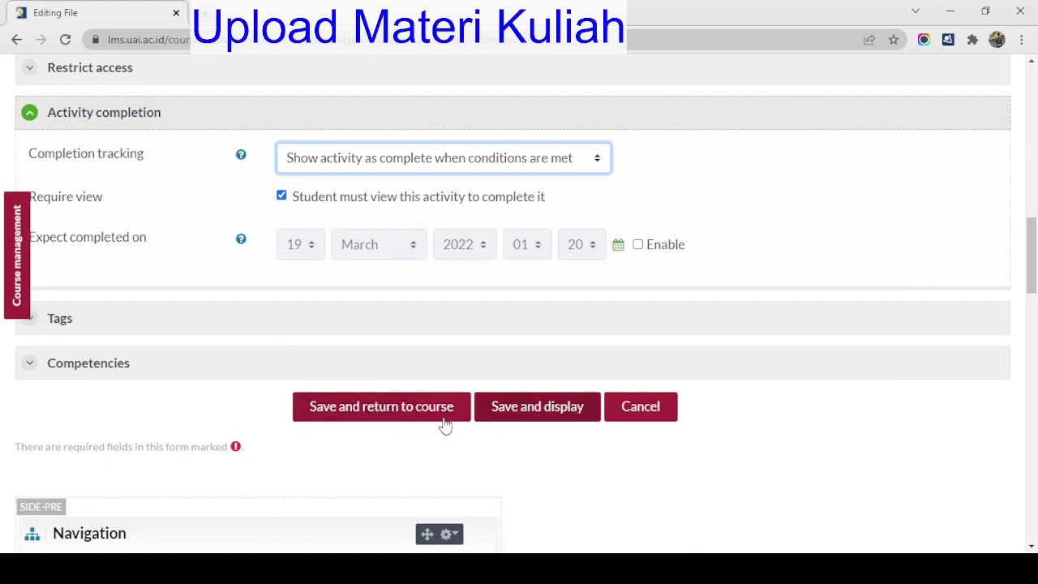
pyautogui.click(397, 409)
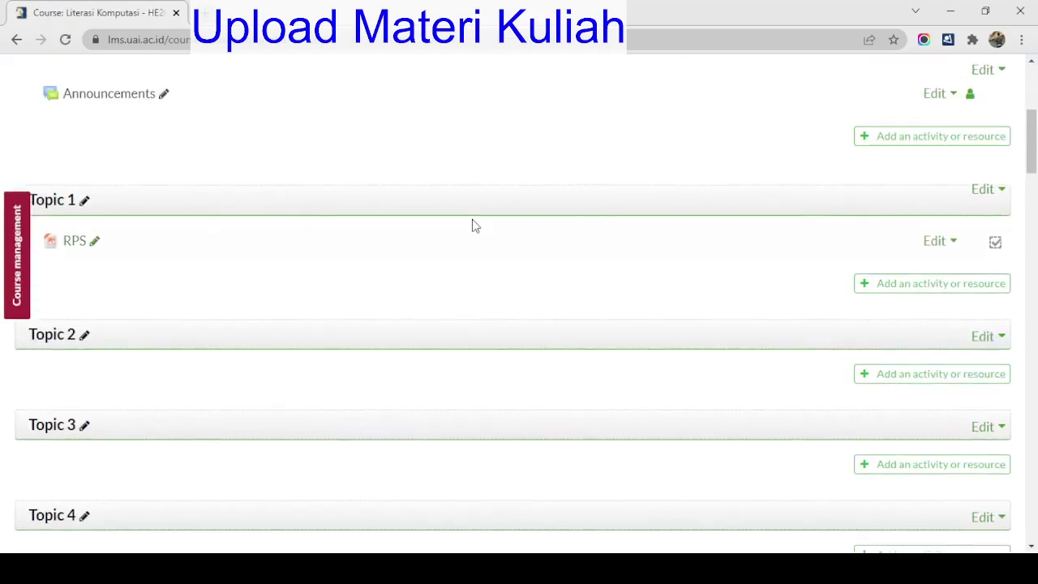
# Open the RPS resource's title for inline editing and keep the name RPS.
pyautogui.scroll(1, 365, 357)
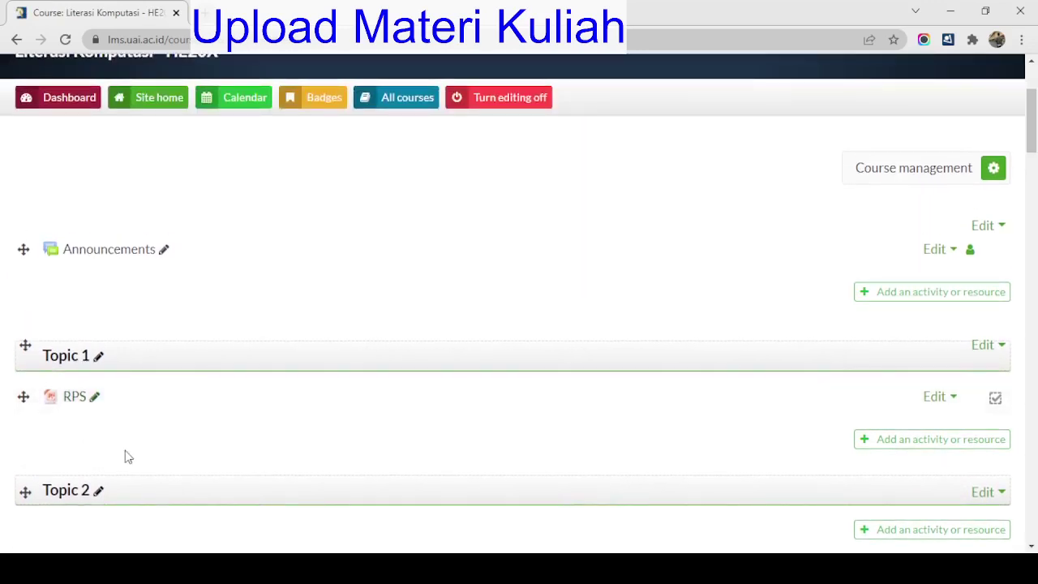
pyautogui.click(996, 399)
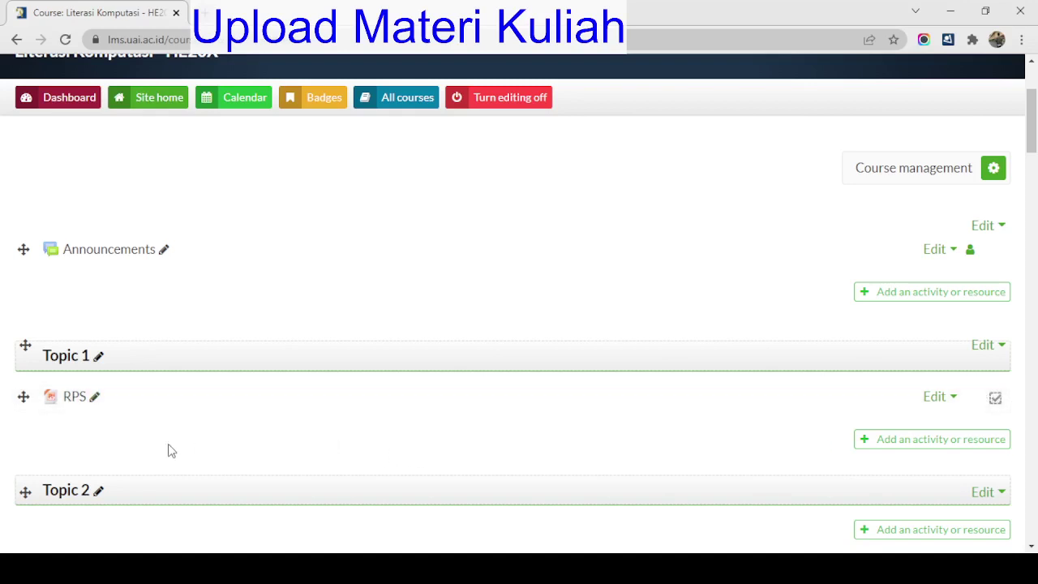
pyautogui.click(94, 398)
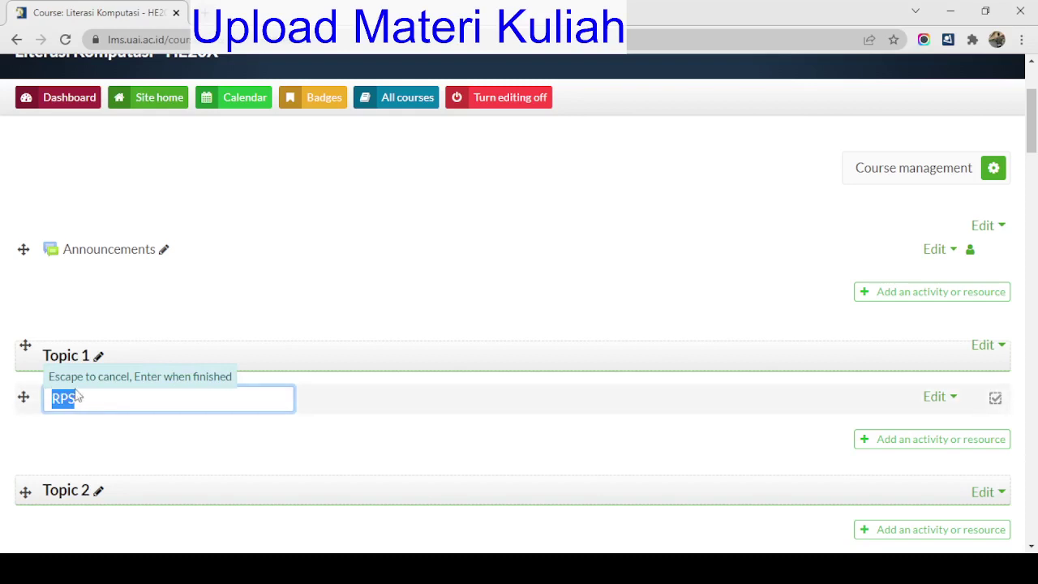
pyautogui.click(78, 398)
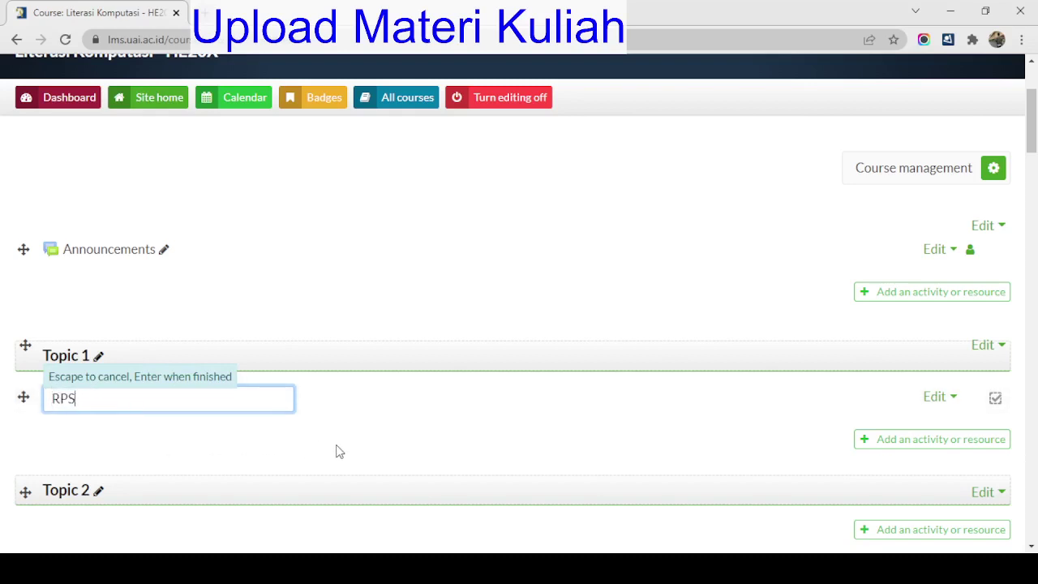
pyautogui.press('Return')
# View the editing options available for the RPS resource without choosing any.
pyautogui.click(937, 397)
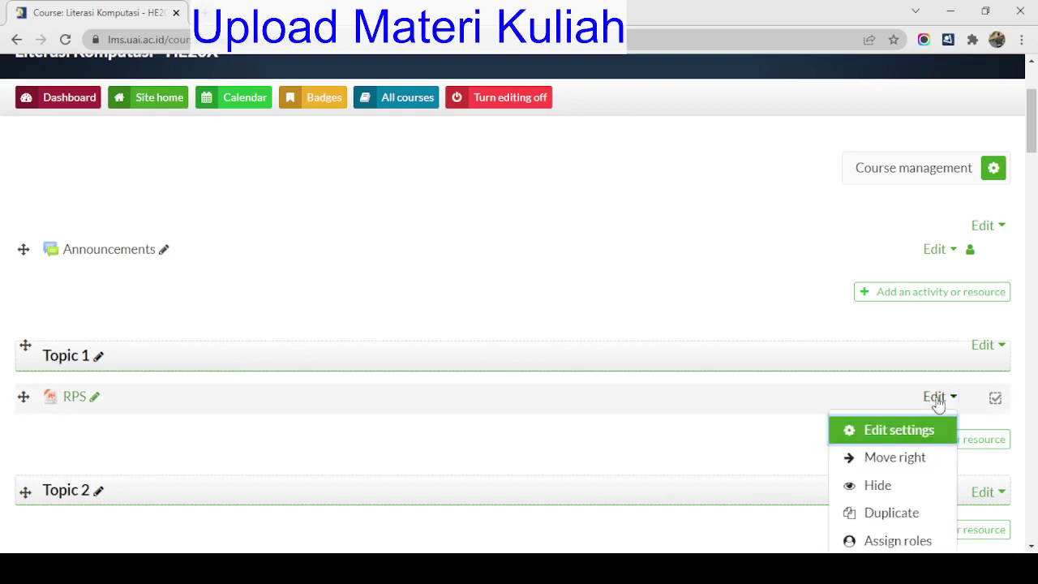
pyautogui.scroll(-1, 779, 409)
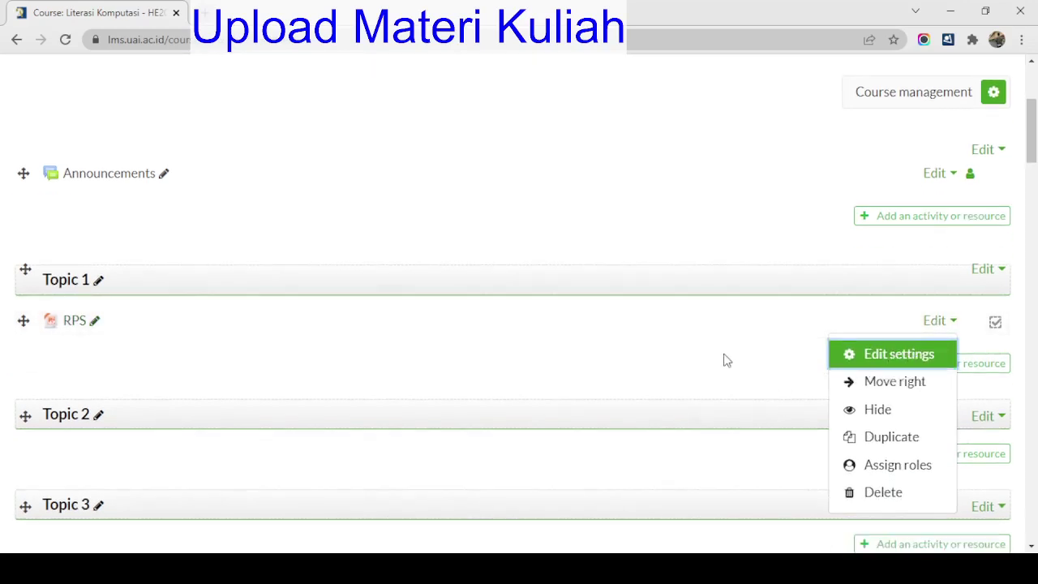
pyautogui.press('Escape')
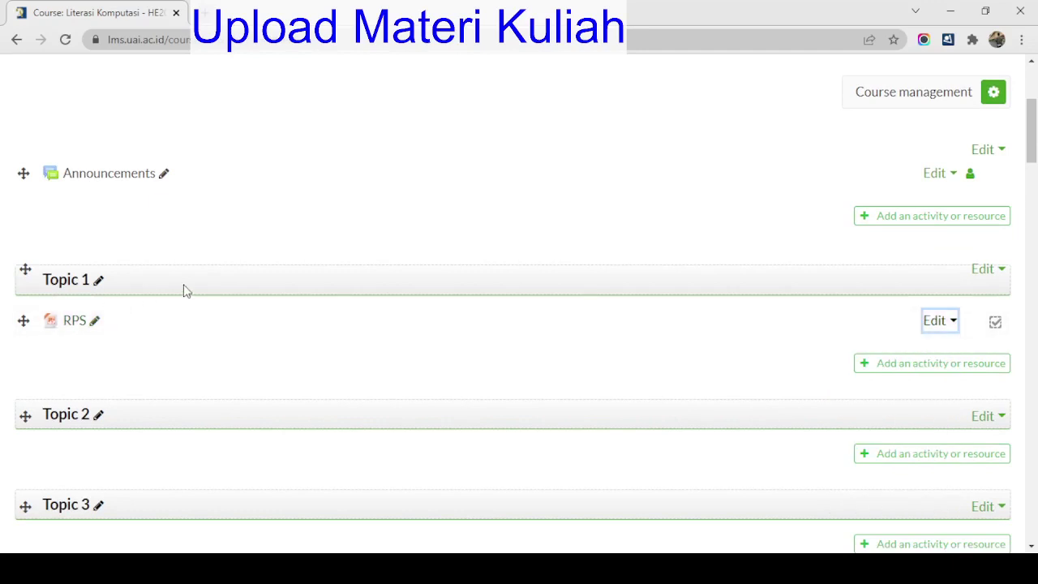
# Rename the Topic 1 section with a title beginning with "Penda".
pyautogui.scroll(1, 183, 290)
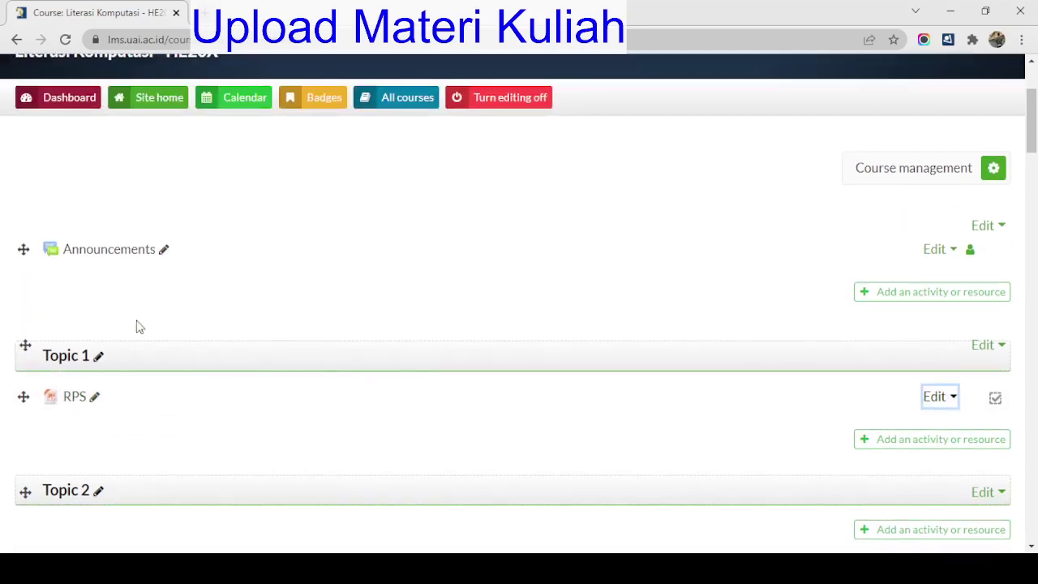
pyautogui.click(99, 356)
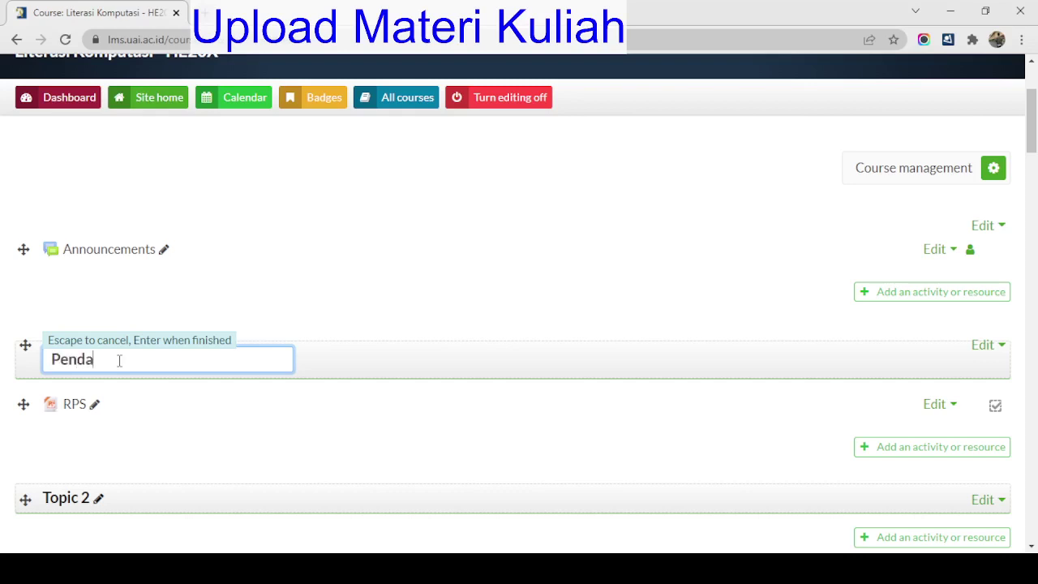
pyautogui.write('an')
pyautogui.press('Return')
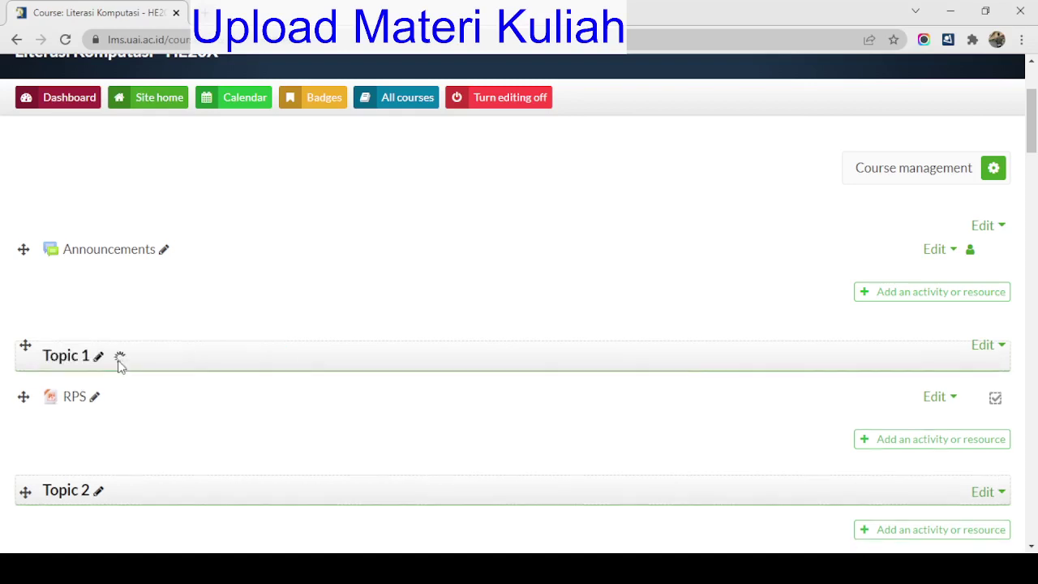